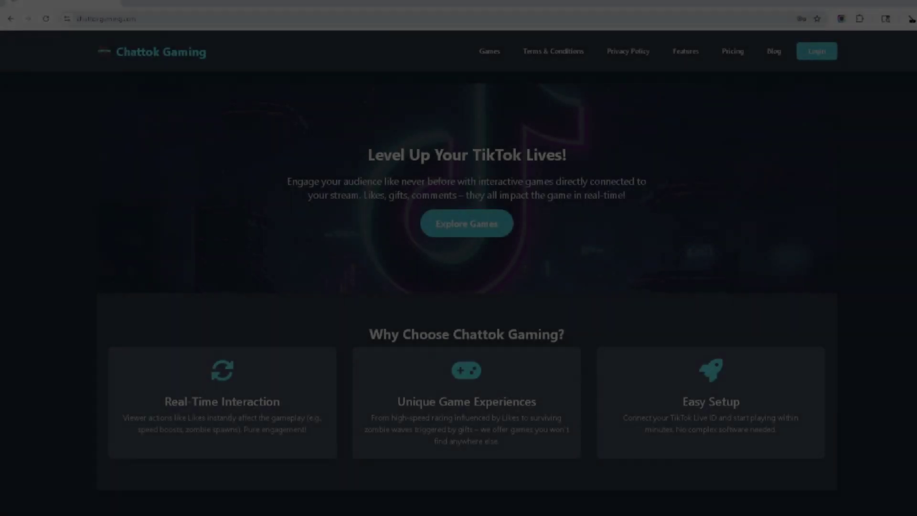
Check the site address, sign in, and open the Available Games list
{"action": "left_click", "coordinate": [107, 19]}
{"action": "double_click", "coordinate": [129, 19]}
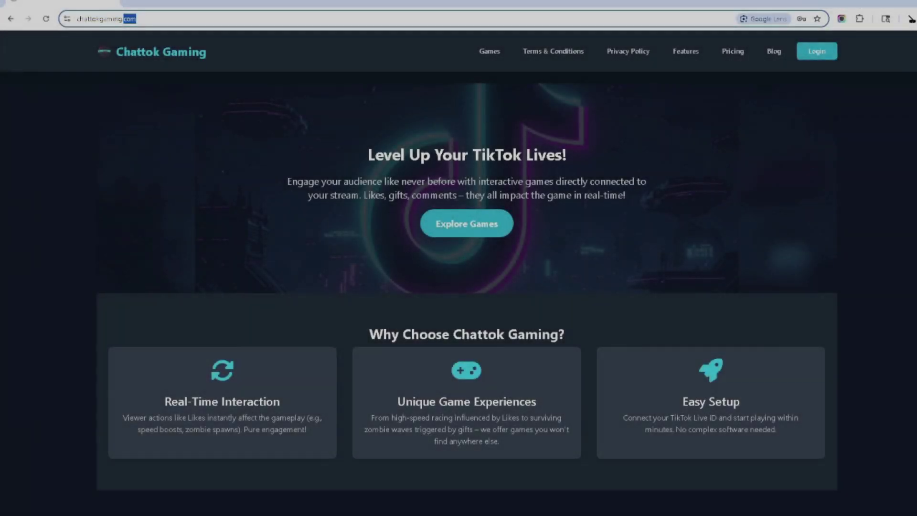
{"action": "key", "text": "Escape"}
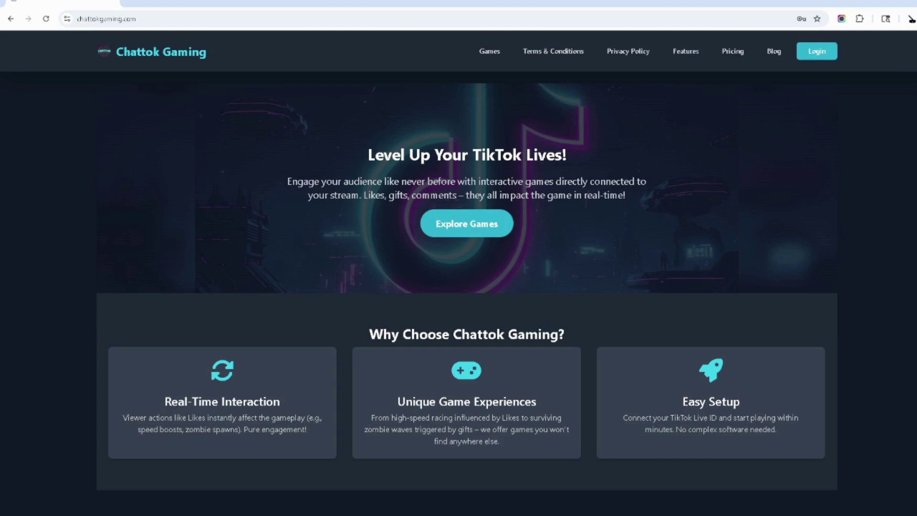
{"action": "left_click", "coordinate": [817, 51]}
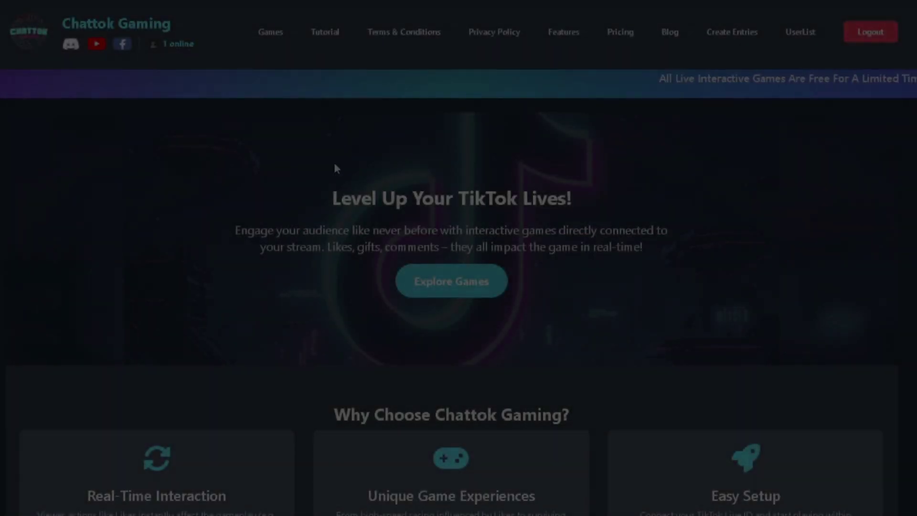
{"action": "left_click", "coordinate": [271, 33]}
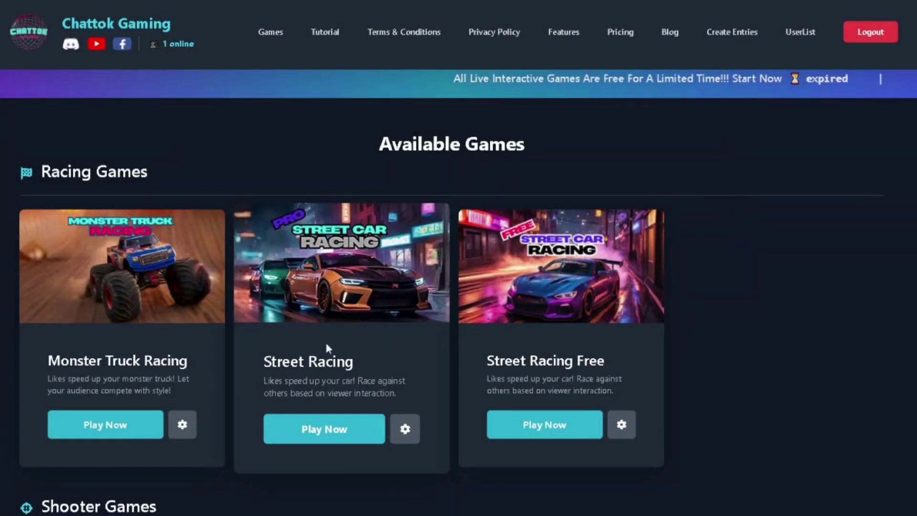
Open Street Racing settings and lower Gift Increment from 3 to 1
{"action": "left_click", "coordinate": [404, 430]}
{"action": "scroll", "coordinate": [334, 275], "scroll_direction": "down", "scroll_amount": 1}
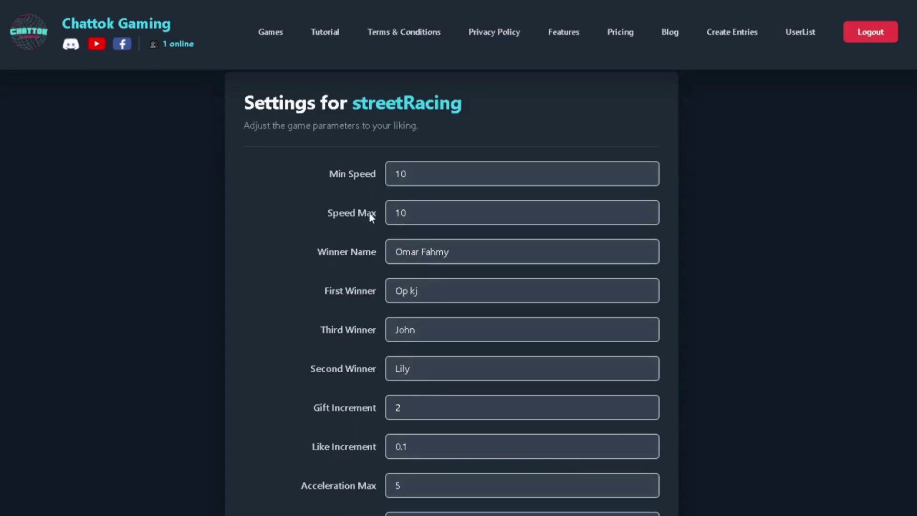
{"action": "scroll", "coordinate": [363, 370], "scroll_direction": "down", "scroll_amount": 1}
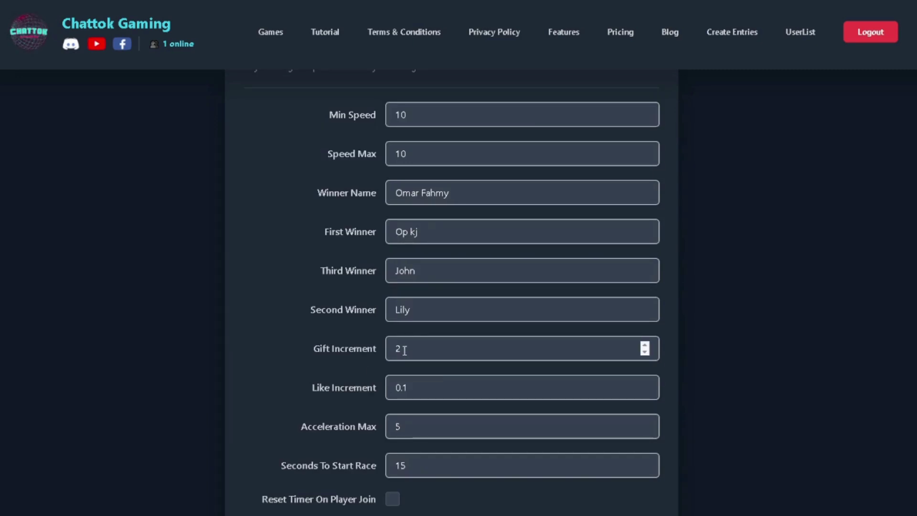
{"action": "left_click", "coordinate": [401, 349]}
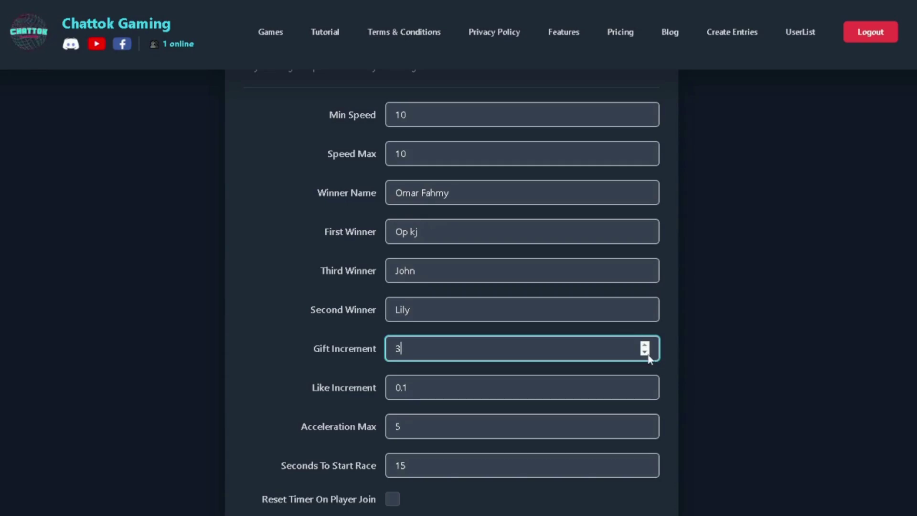
{"action": "left_click", "coordinate": [645, 352]}
{"action": "left_click", "coordinate": [645, 351]}
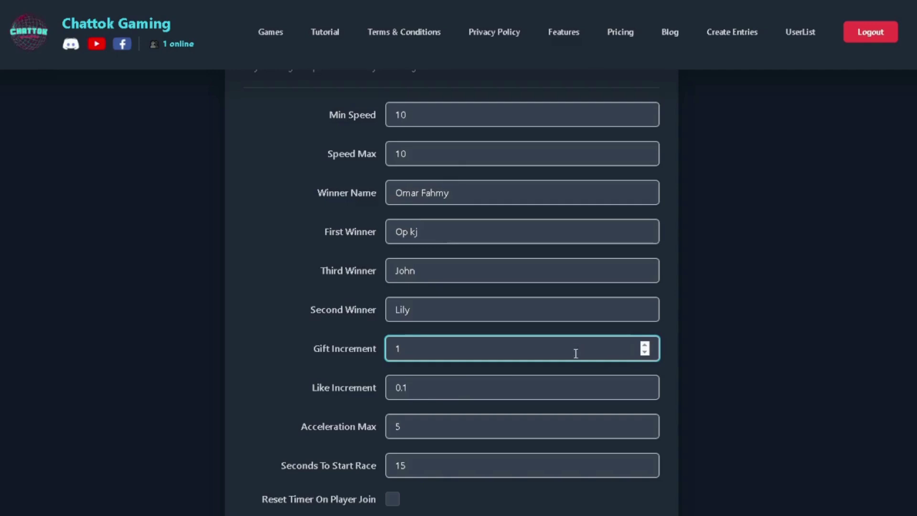
{"action": "left_click", "coordinate": [444, 391]}
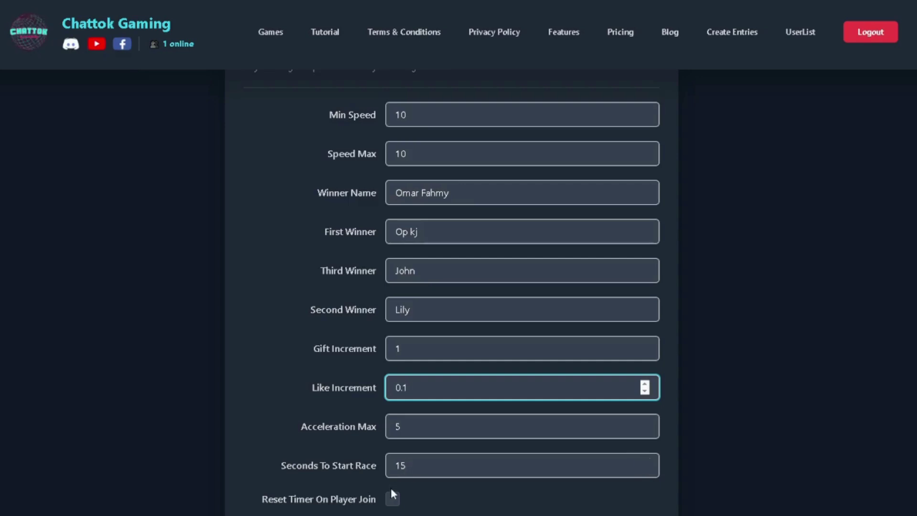
Switch Reset Timer On Player Join off and save the Street Racing settings
{"action": "left_click", "coordinate": [393, 499]}
{"action": "scroll", "coordinate": [394, 499], "scroll_direction": "down", "scroll_amount": 1}
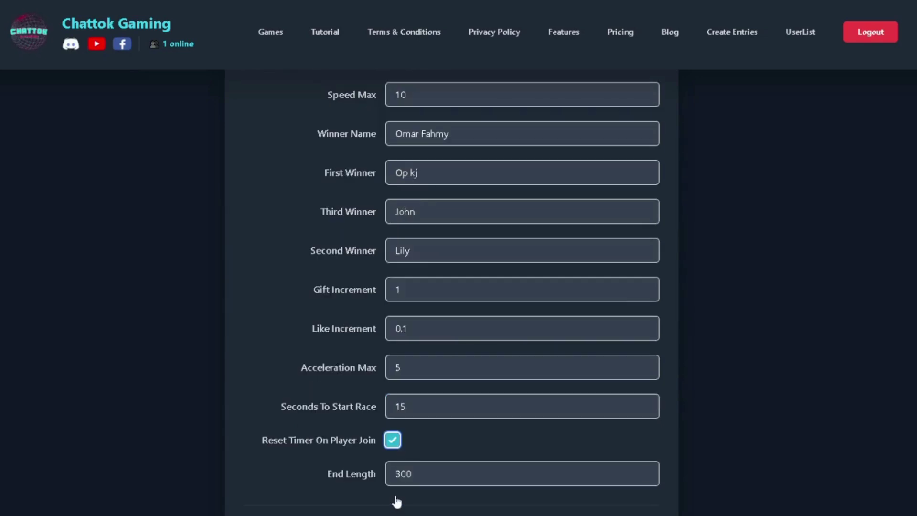
{"action": "left_click", "coordinate": [393, 440]}
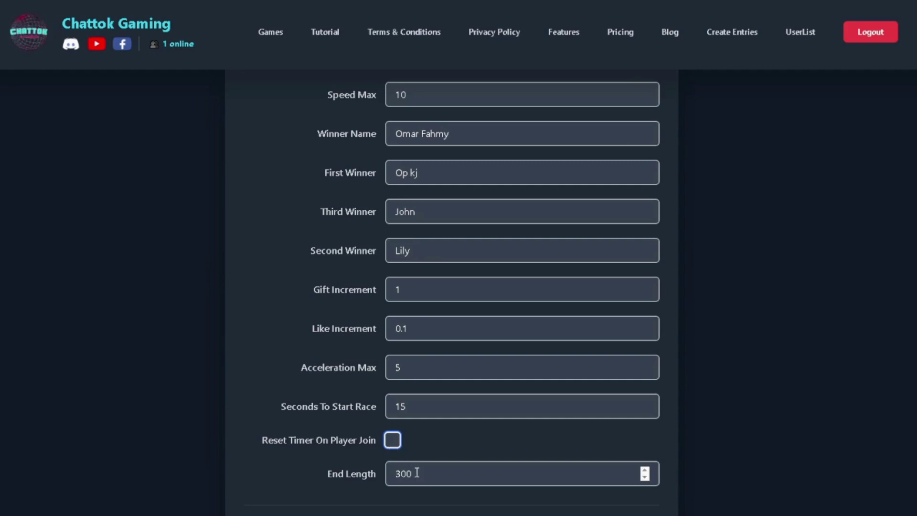
{"action": "left_click", "coordinate": [416, 473]}
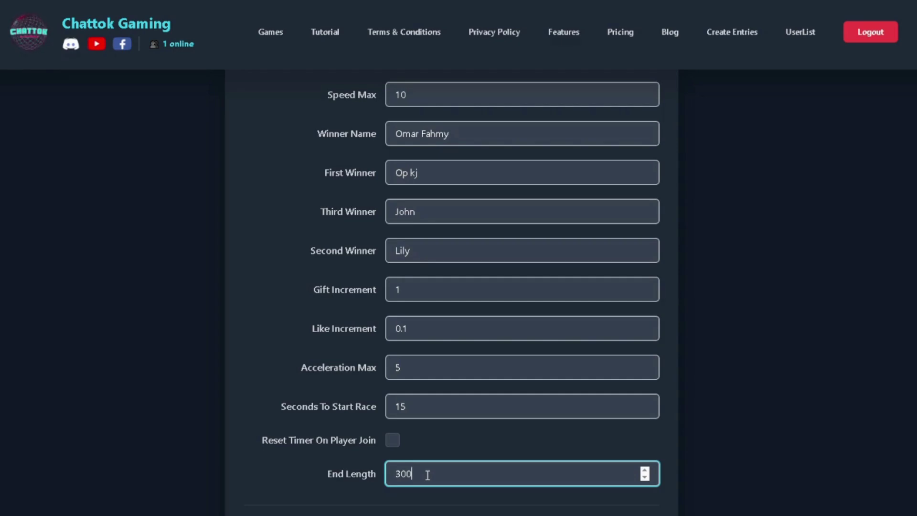
{"action": "key", "text": "Return"}
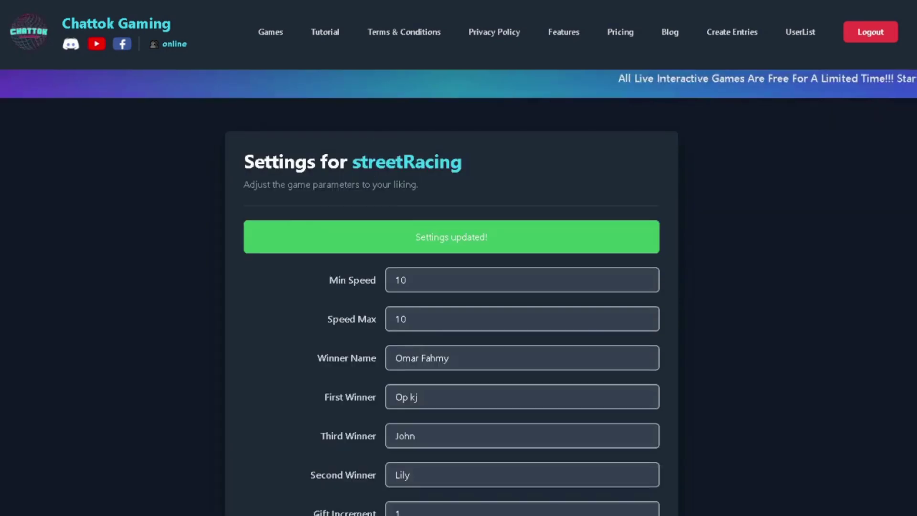
{"action": "scroll", "coordinate": [301, 414], "scroll_direction": "down", "scroll_amount": 5}
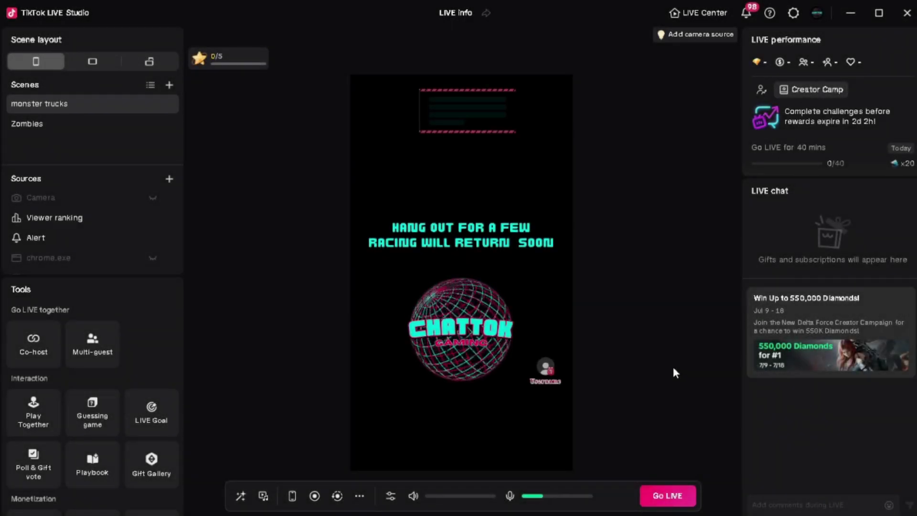
Give the stream the topic Gaming | Drag Racing and go live
{"action": "left_click", "coordinate": [672, 500]}
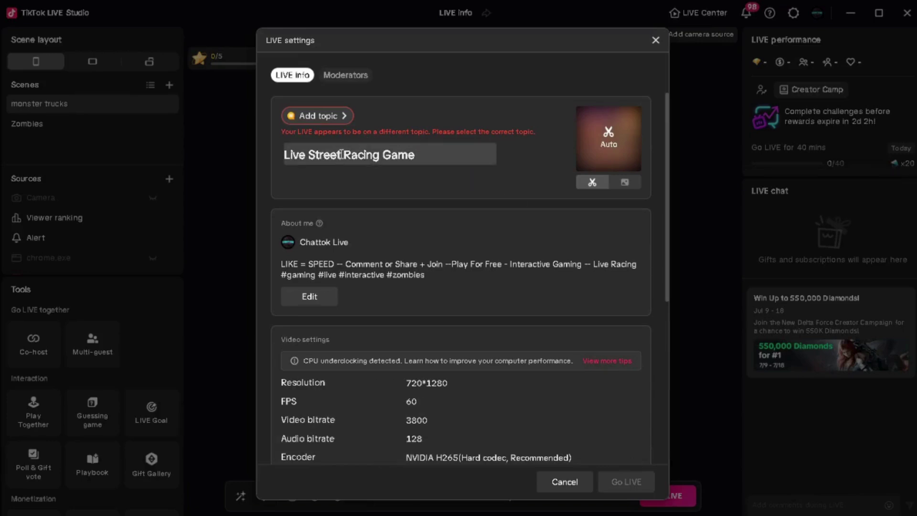
{"action": "left_click", "coordinate": [304, 116]}
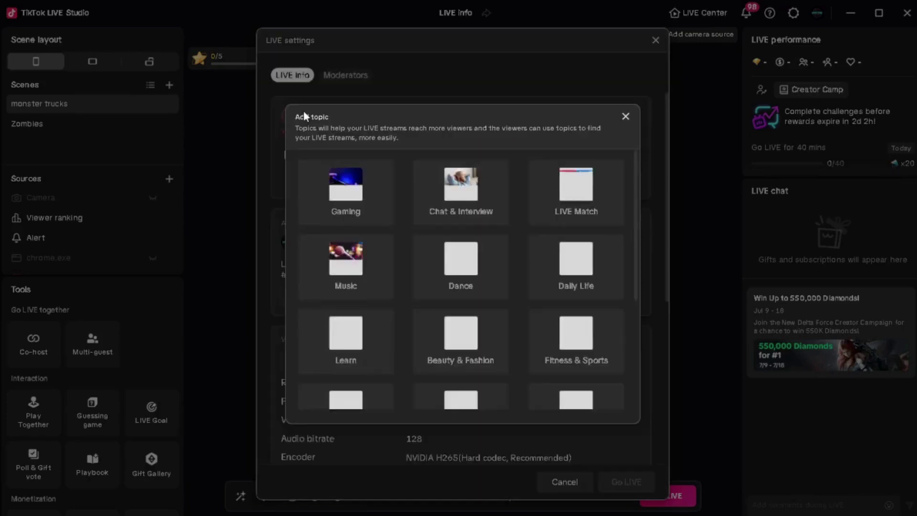
{"action": "left_click", "coordinate": [349, 195]}
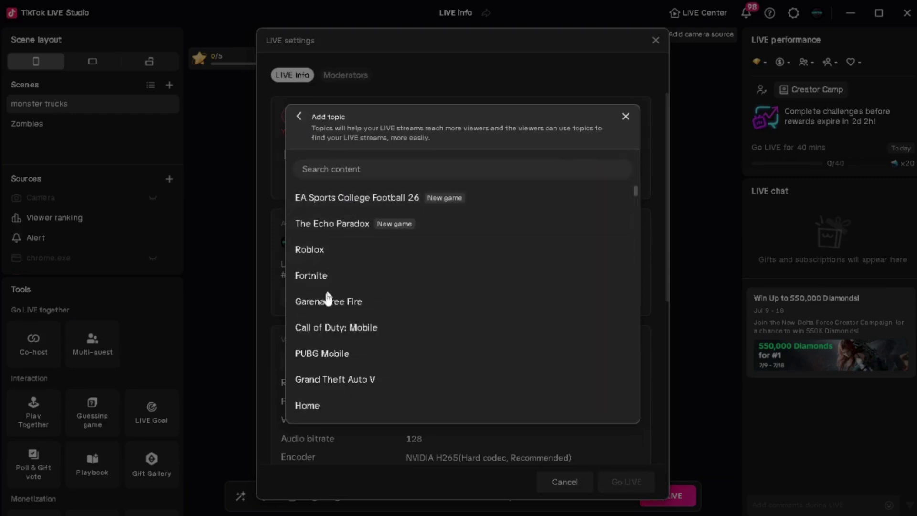
{"action": "left_click", "coordinate": [336, 170]}
{"action": "type", "text": "drag"}
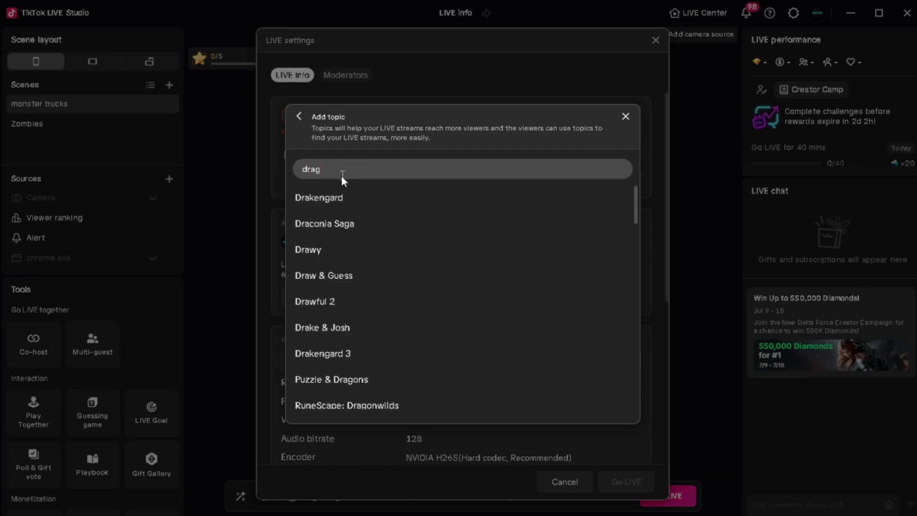
{"action": "left_click", "coordinate": [333, 224]}
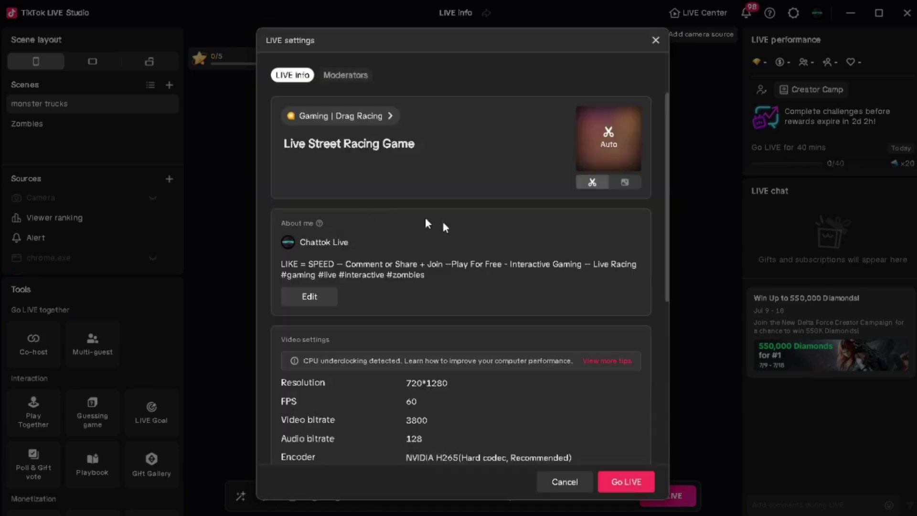
{"action": "left_click", "coordinate": [625, 485]}
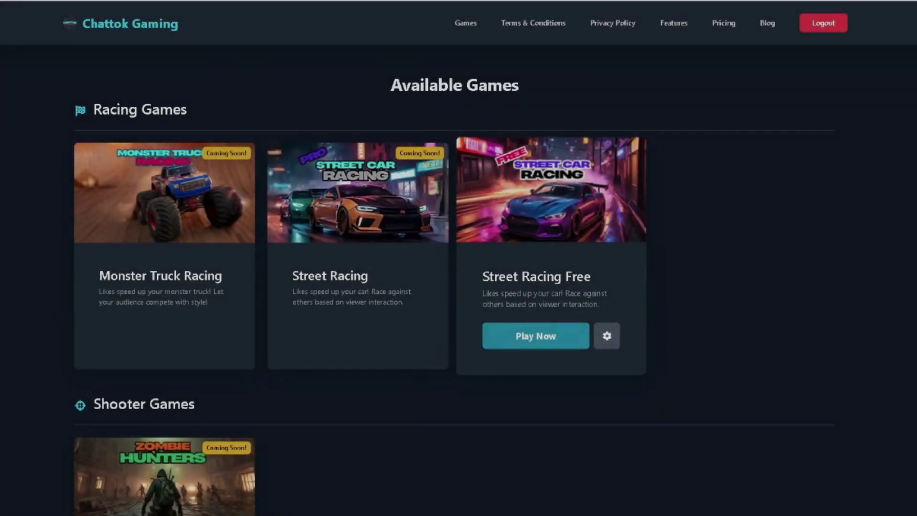
Launch Street Racing Free to bring up the Live ID prompt
{"action": "left_click", "coordinate": [537, 337]}
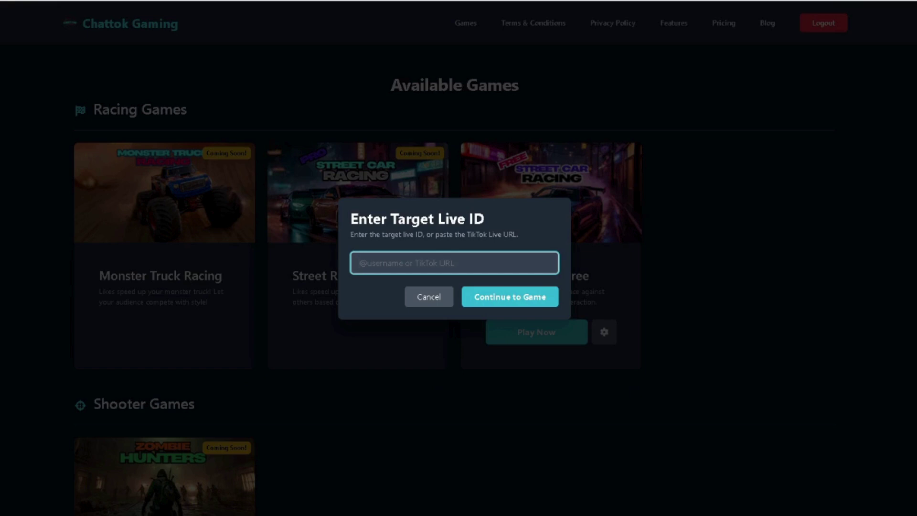
{"action": "type", "text": "cha"}
{"action": "type", "text": "ttoklive"}
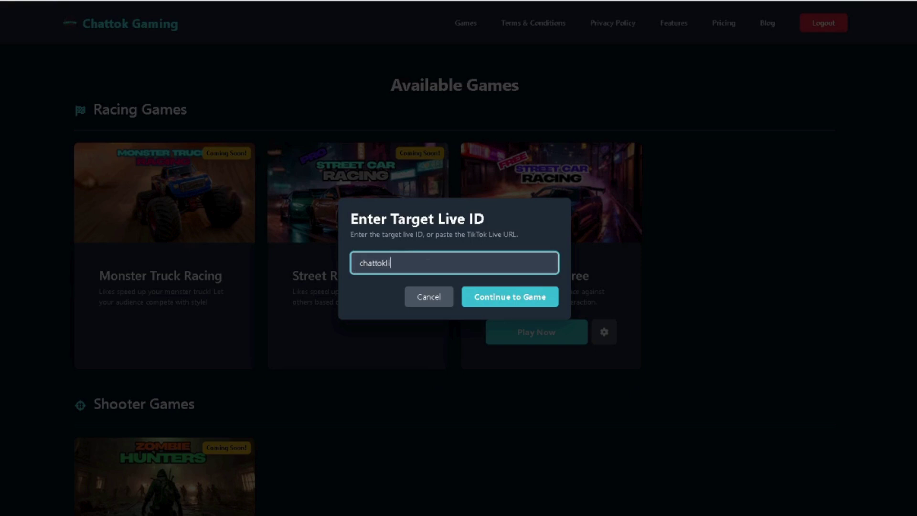